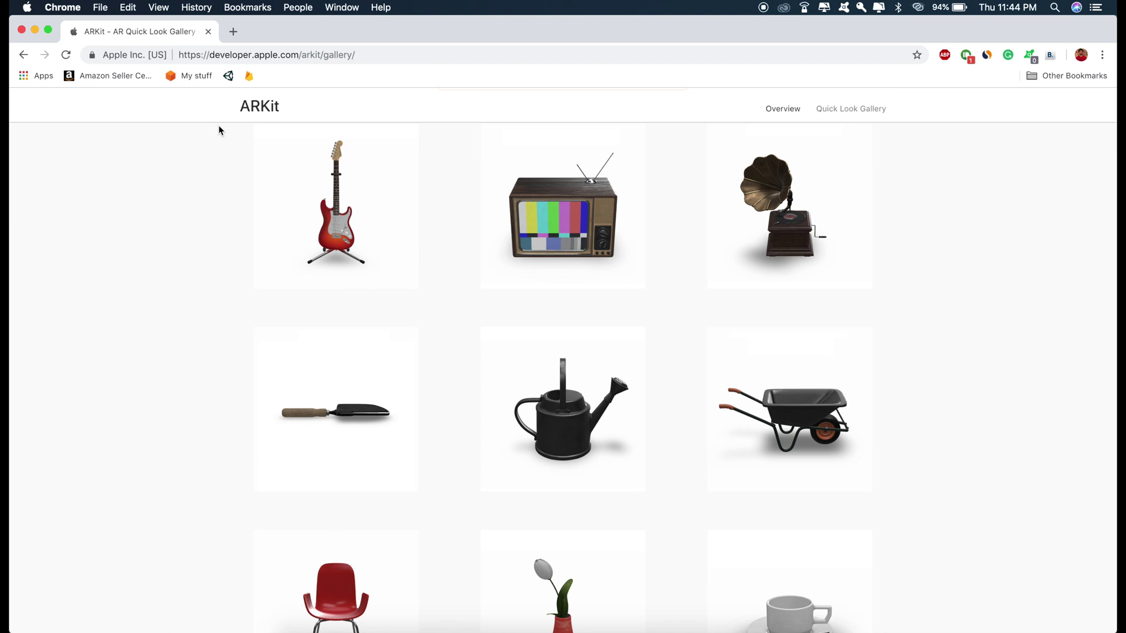
Search Google for 'vectary' in a new tab, open vectary.com and start creating
click(233, 31)
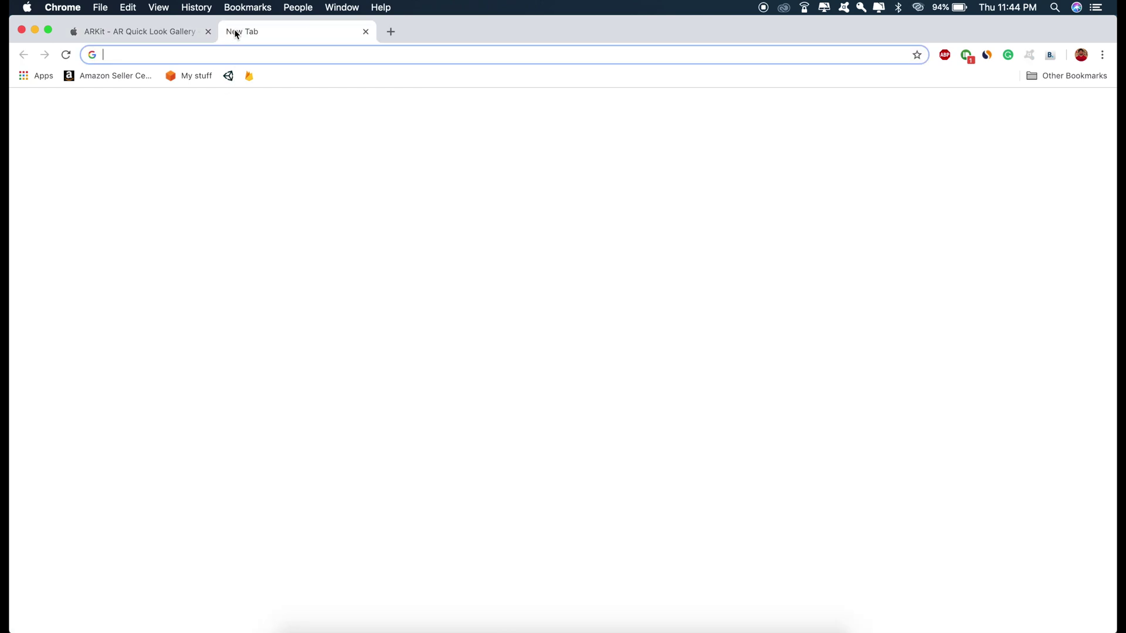
text(vectary)
key(Return)
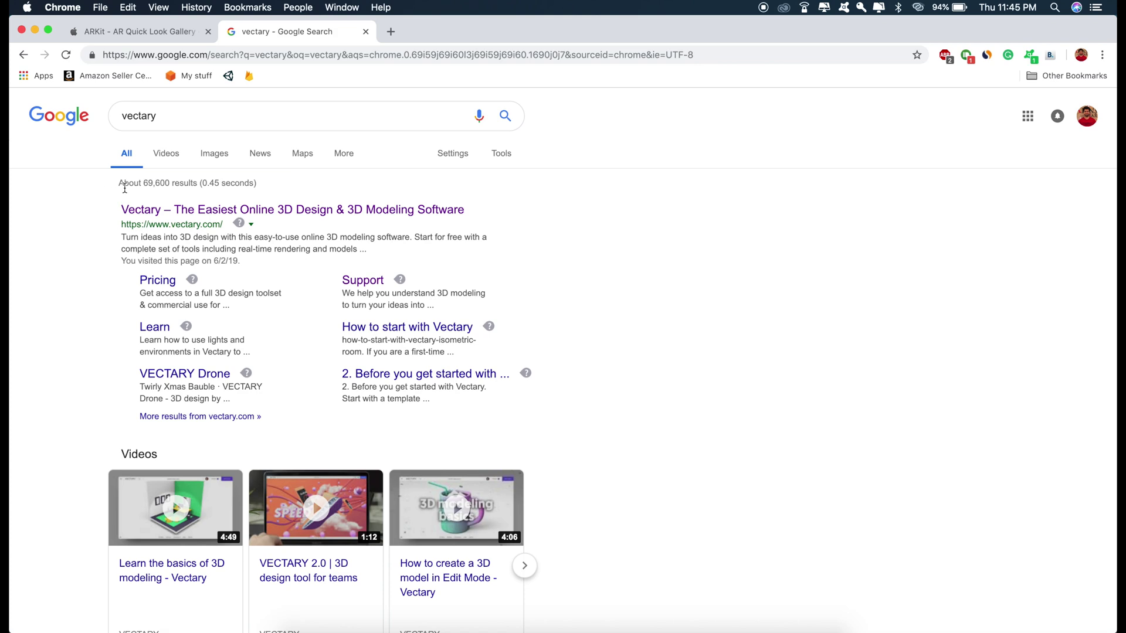
click(231, 210)
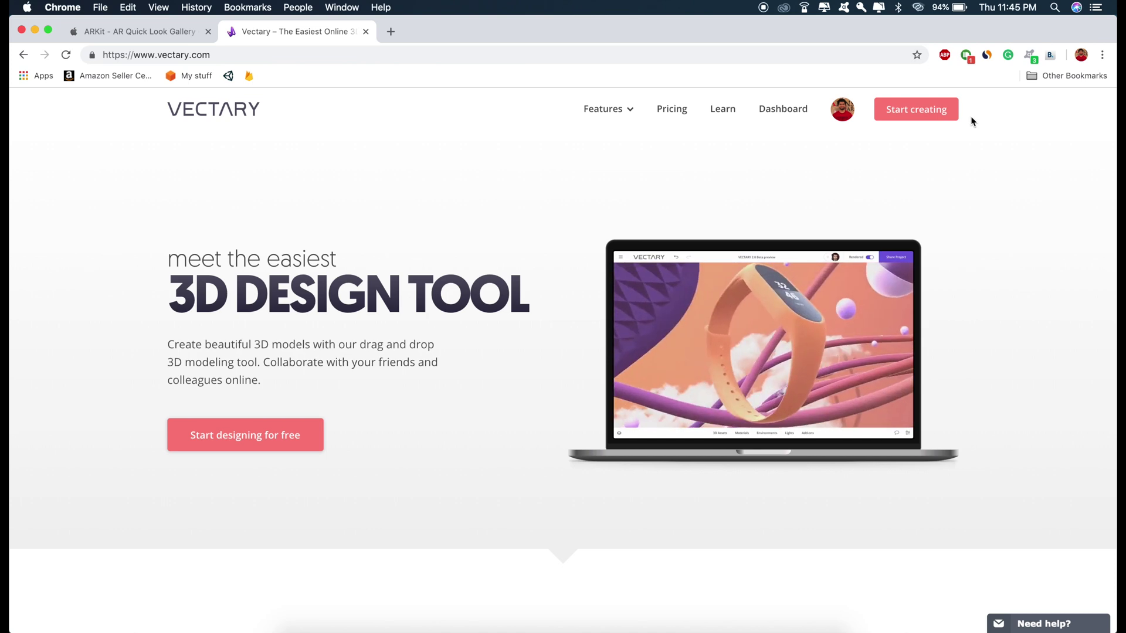
click(912, 109)
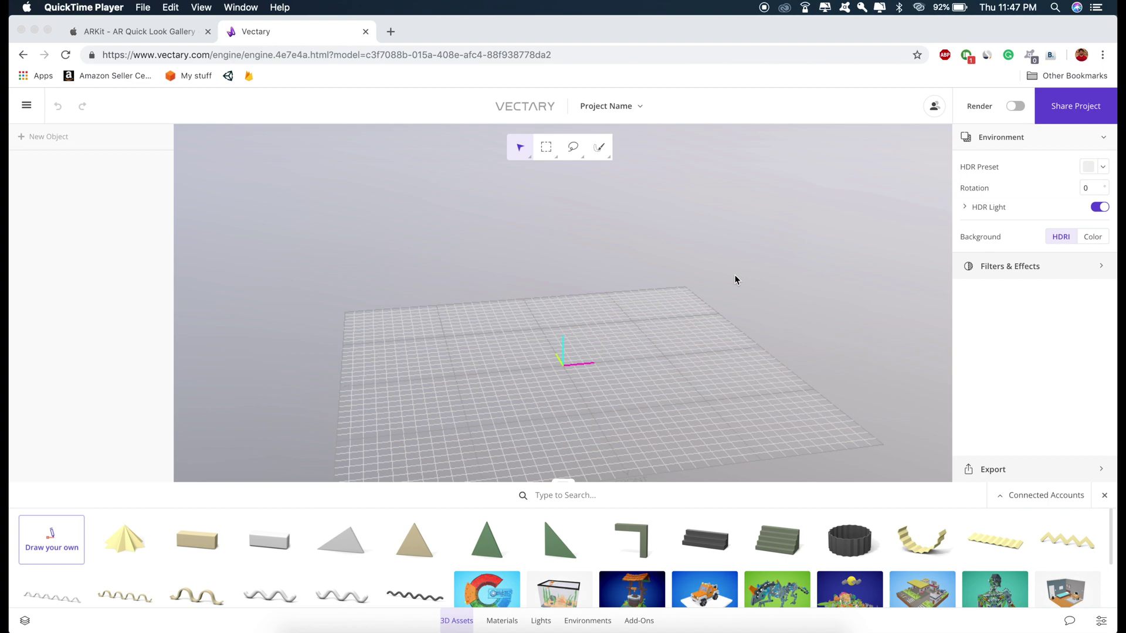
Enlarge the 3D Assets panel below the empty scene and browse its ready-made models
click(690, 445)
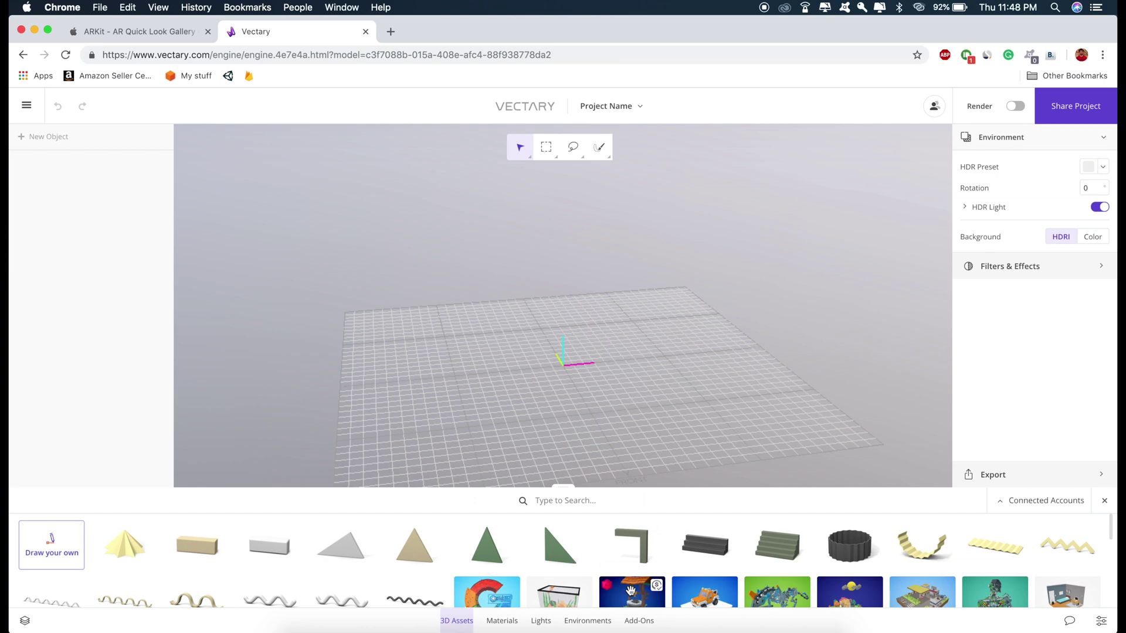
scroll(631, 590, down, 5)
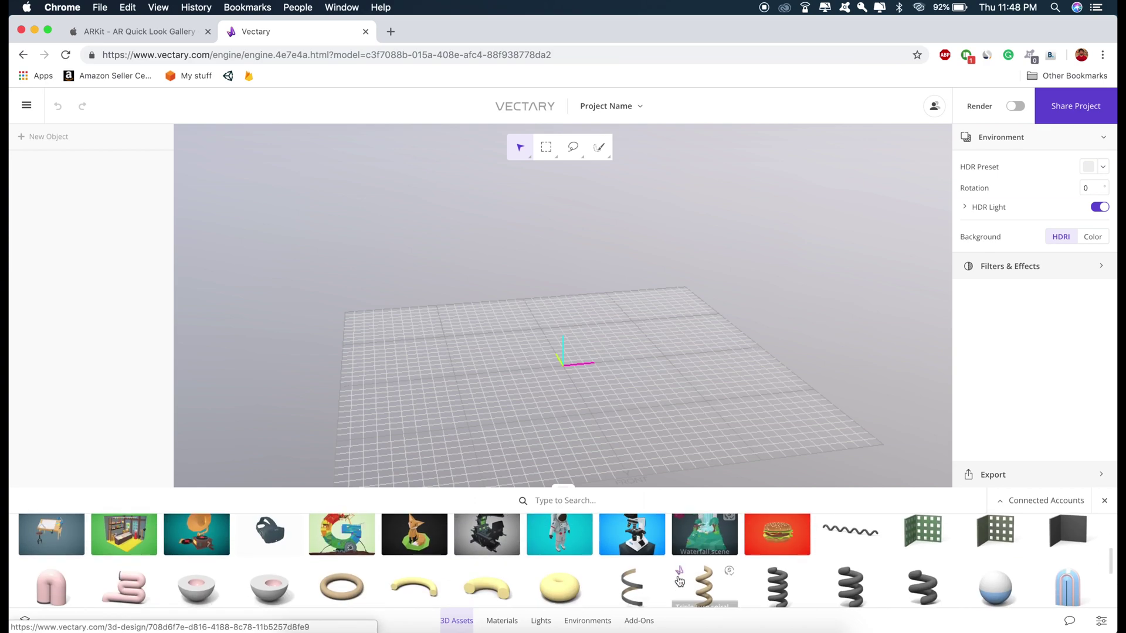
drag(608, 488, 610, 421)
scroll(696, 545, down, 5)
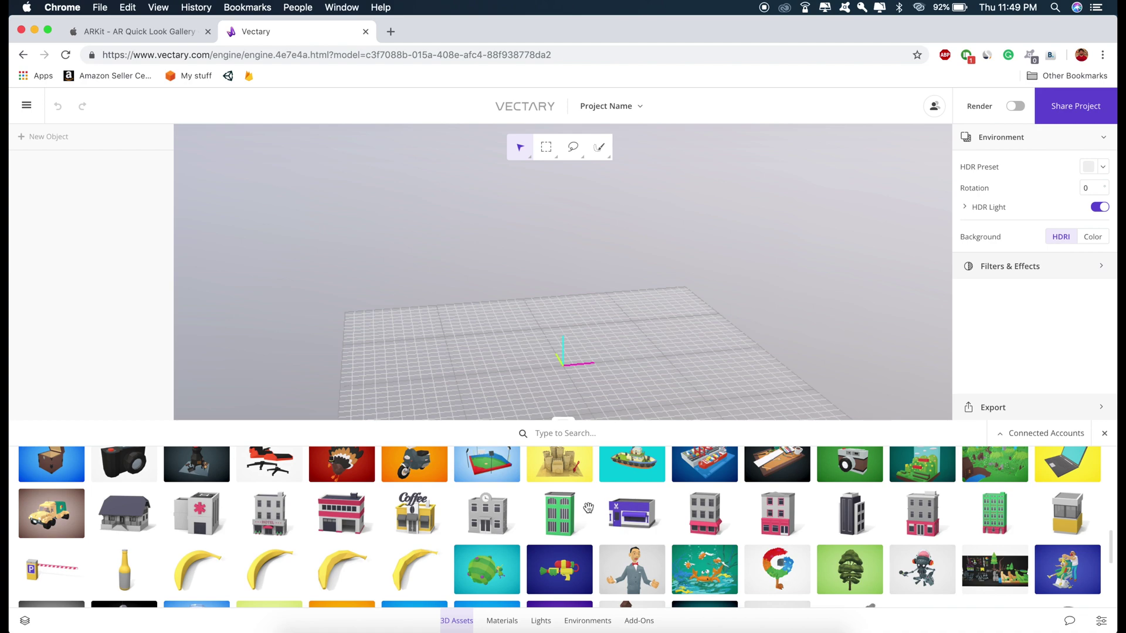
scroll(546, 516, up, 2)
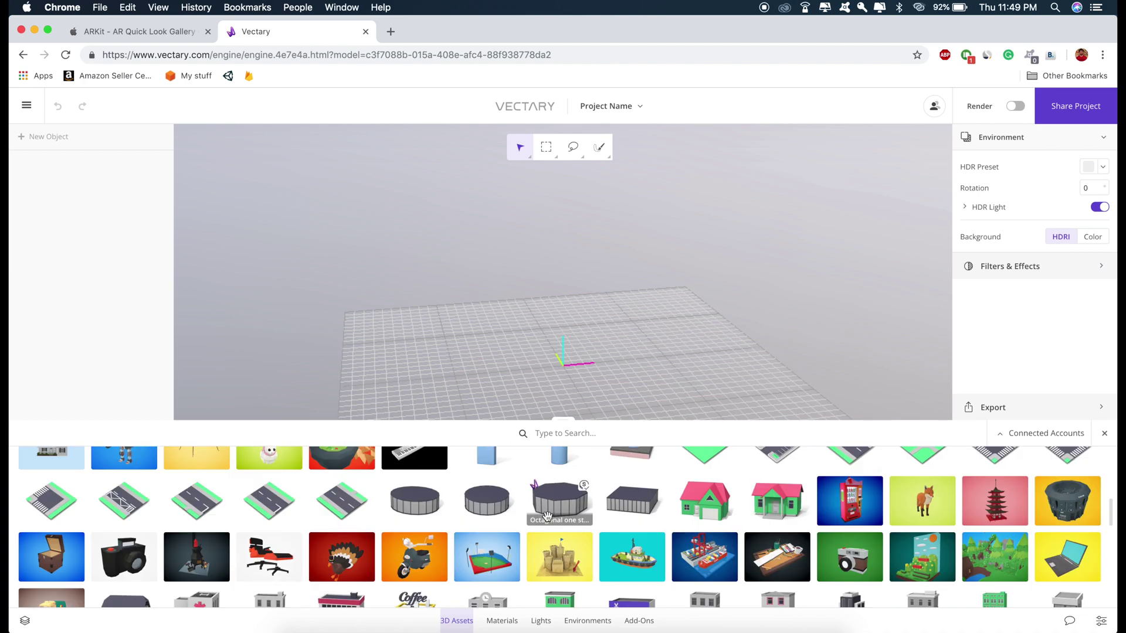
click(551, 434)
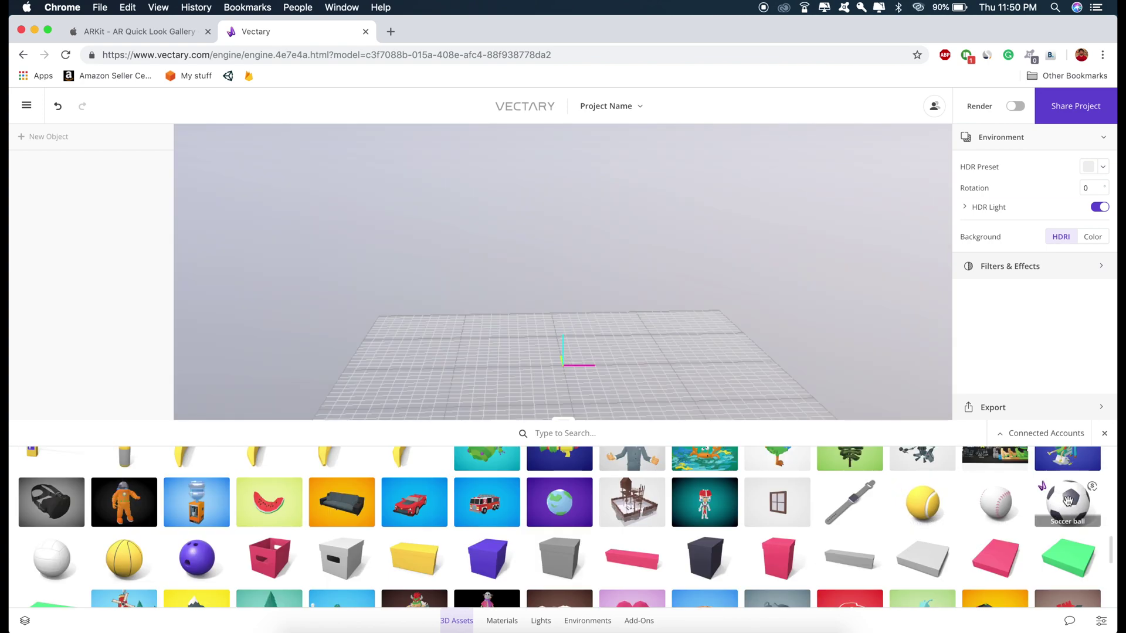
Drag the Soccer ball model from 3D Assets into the scene
drag(1067, 500, 565, 367)
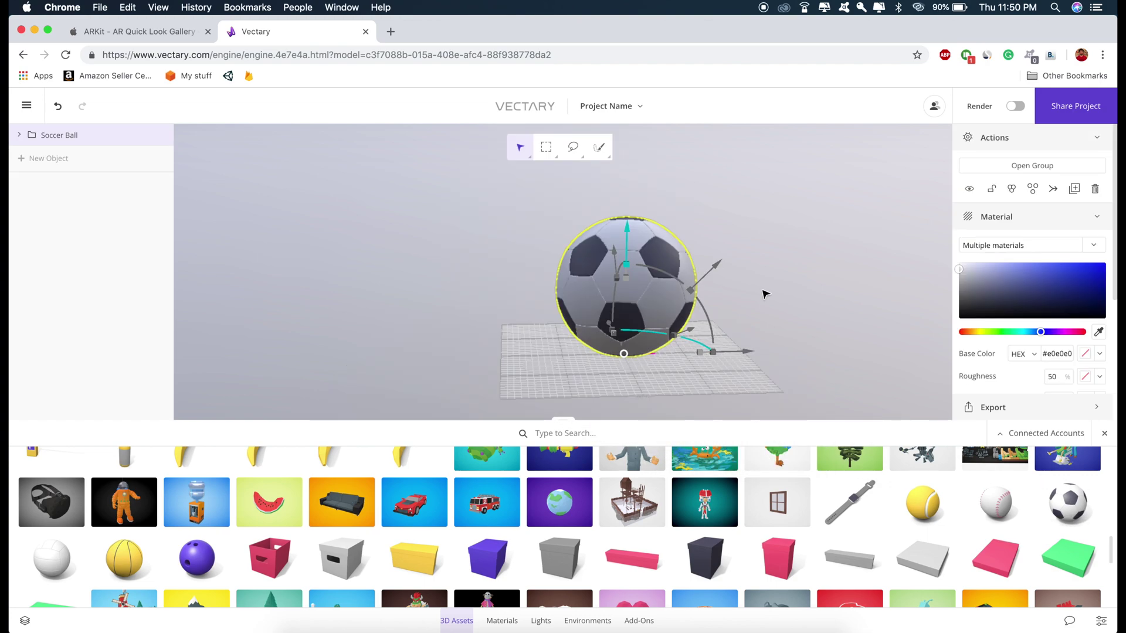
scroll(752, 269, up, 4)
scroll(752, 270, down, 3)
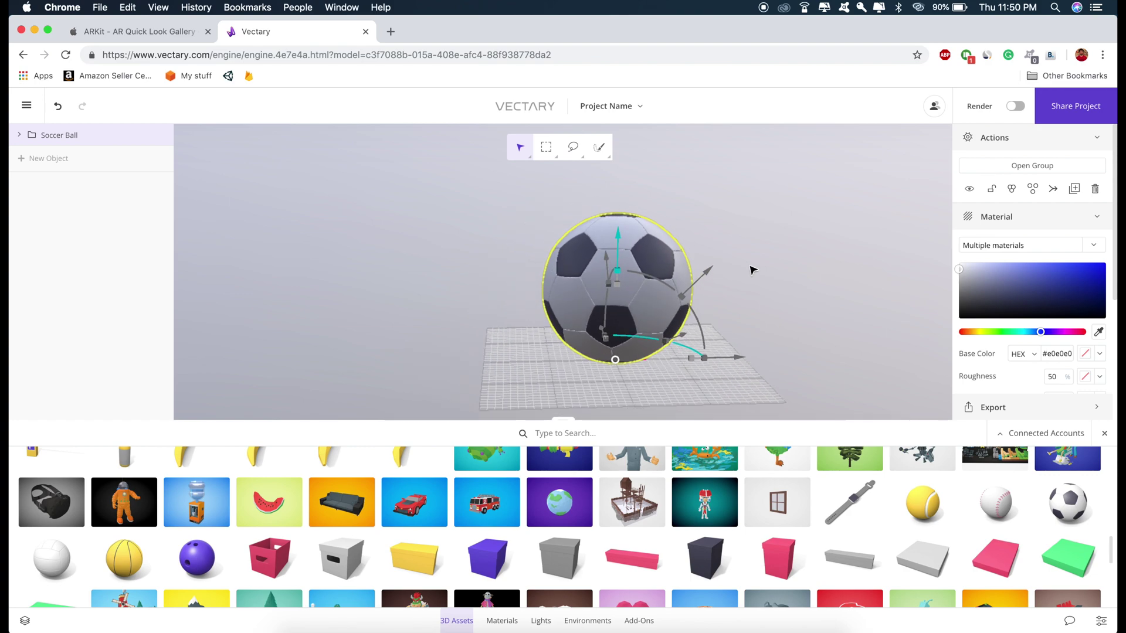
scroll(752, 304, up, 5)
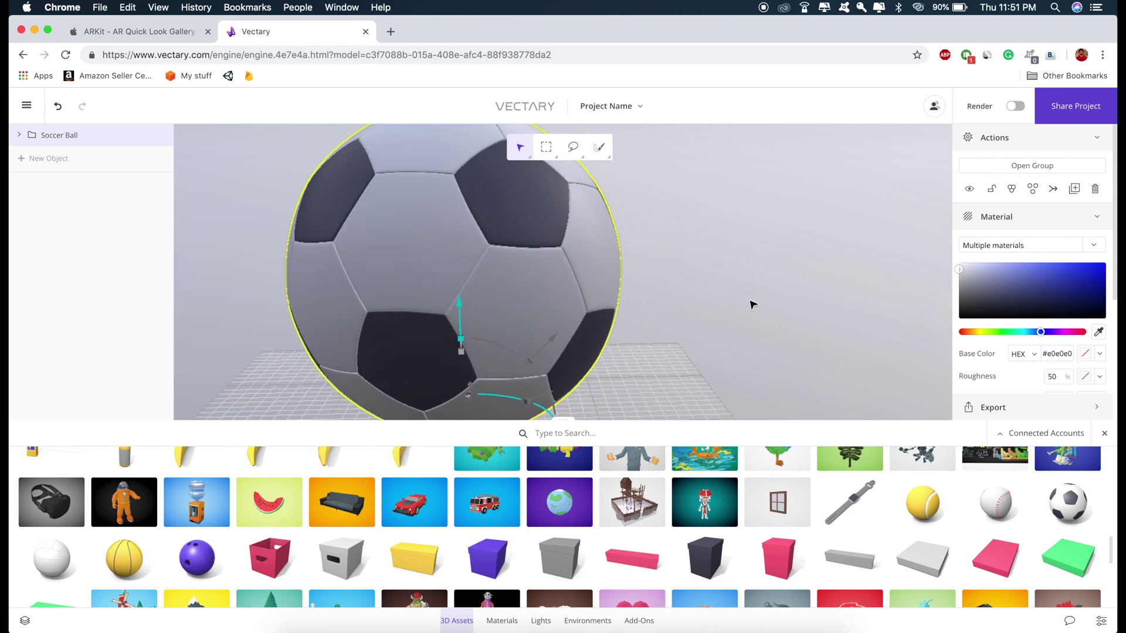
scroll(752, 304, down, 4)
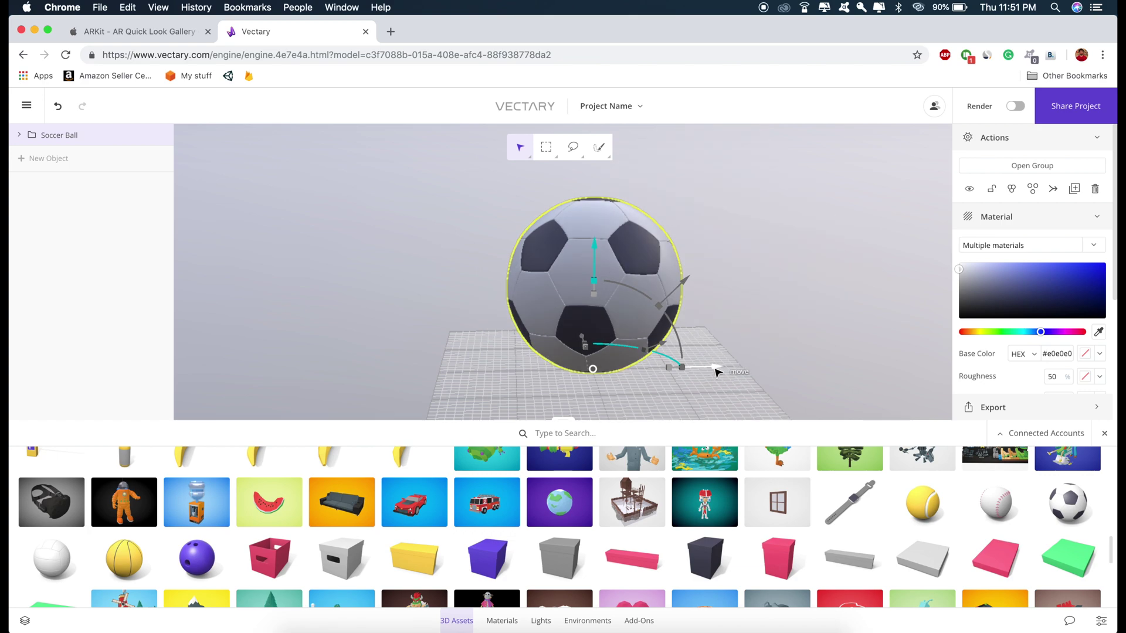
Move the soccer ball left along X and raise it slightly along Y
drag(716, 371, 643, 372)
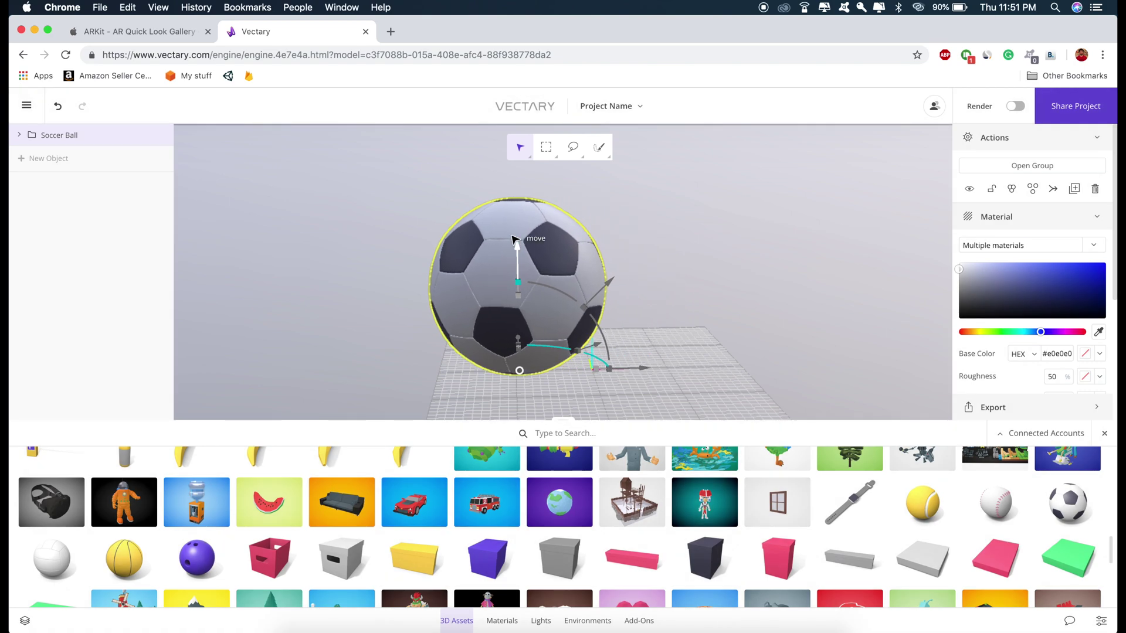
drag(517, 242, 533, 207)
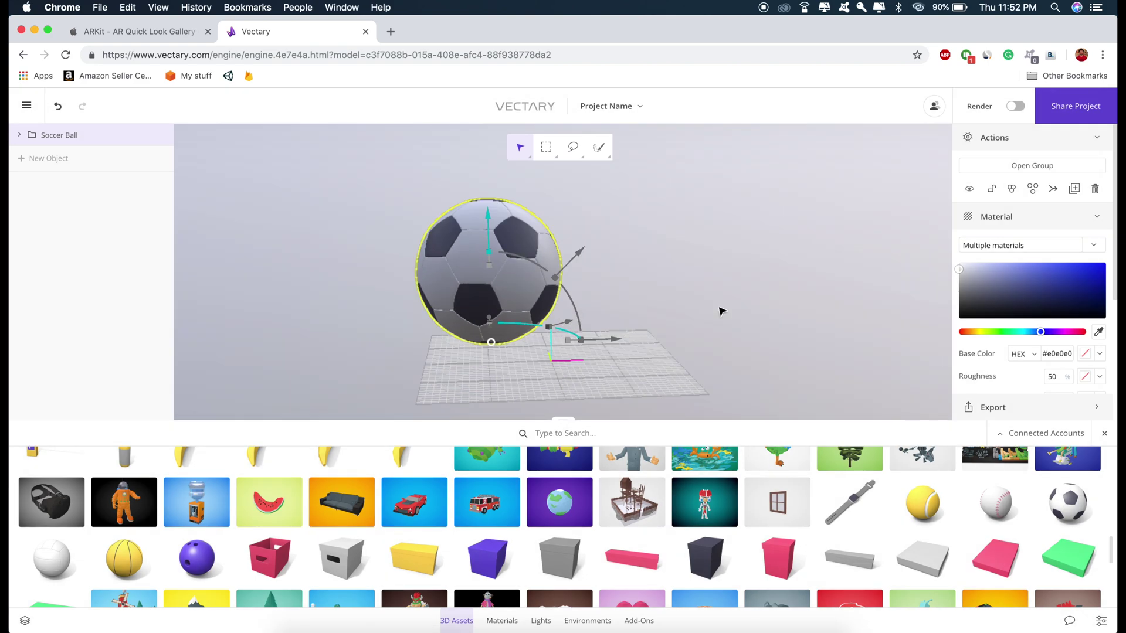
scroll(528, 551, down, 5)
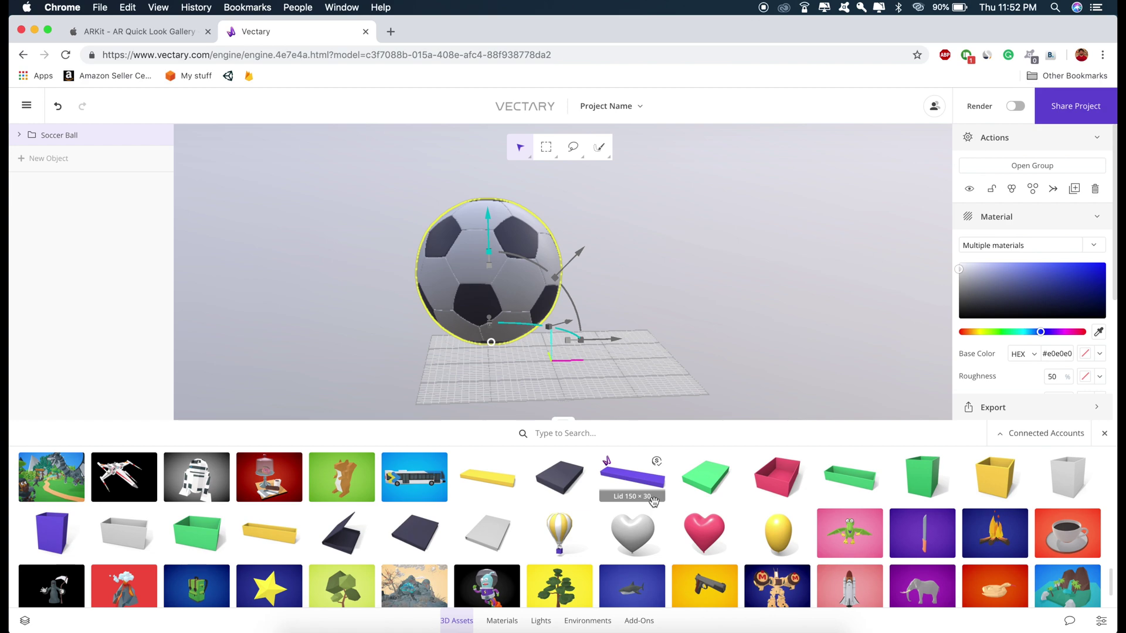
Add a 3D Text object from Add-Ons and move it up and to the right
click(648, 623)
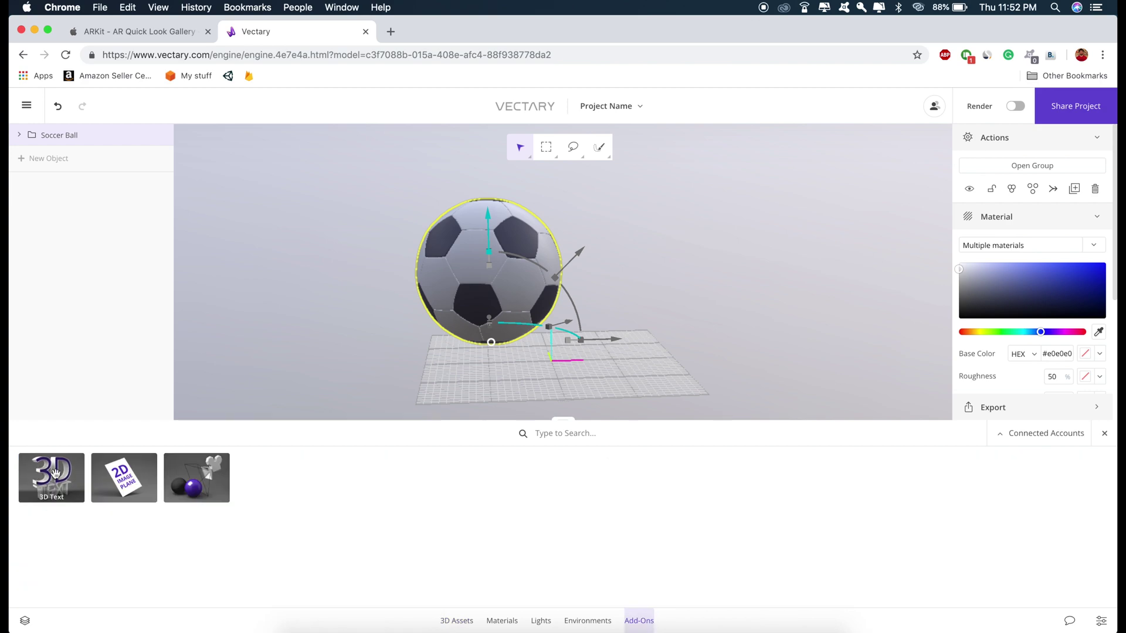
drag(55, 473, 618, 350)
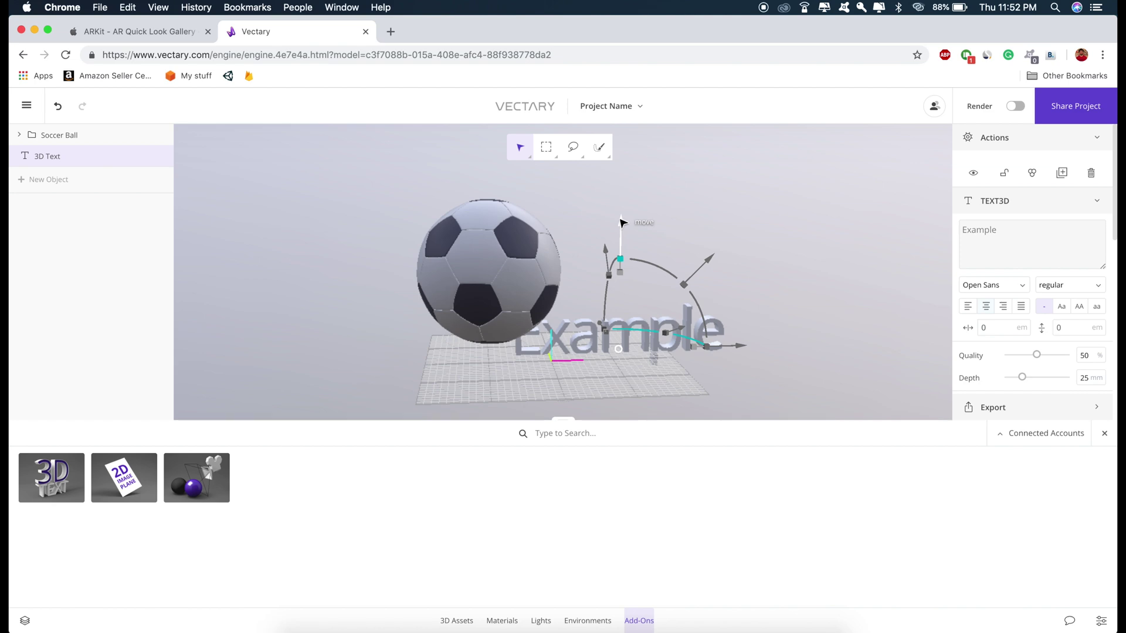
drag(622, 221, 625, 148)
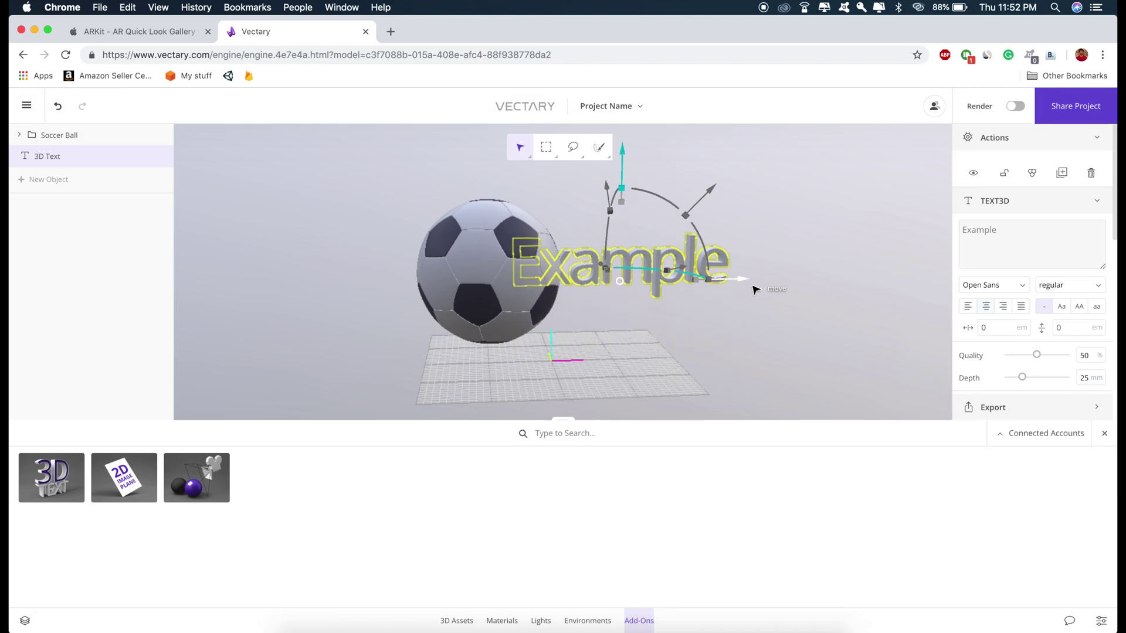
drag(744, 282, 792, 276)
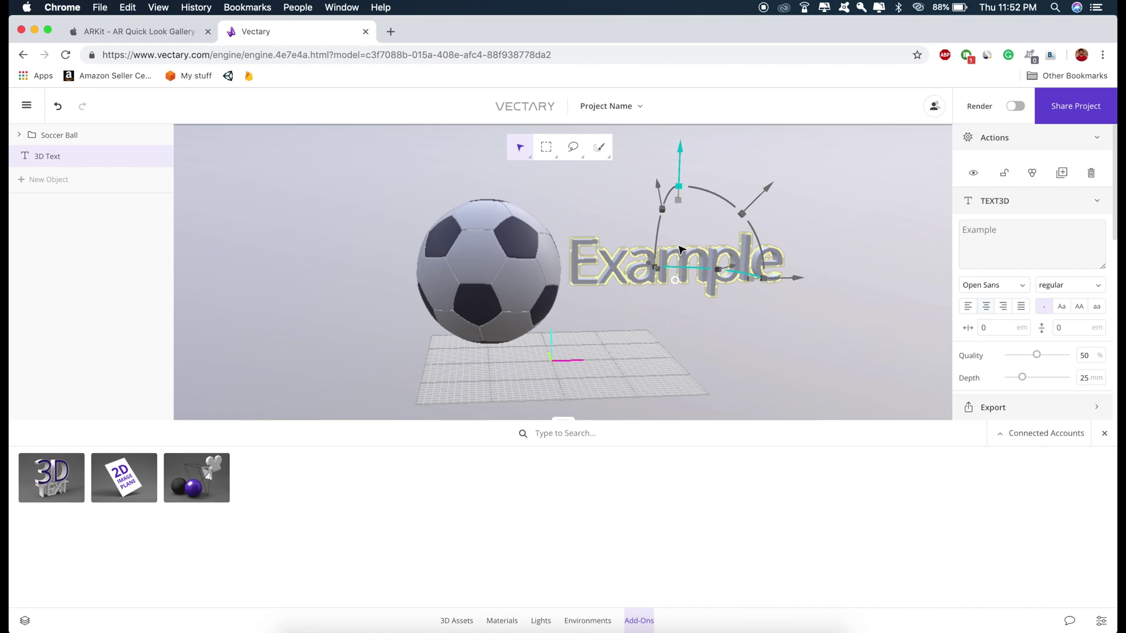
Change the text from 'Example' to 'Ball' and shift it back left beside the ball
double_click(977, 232)
text(Ball)
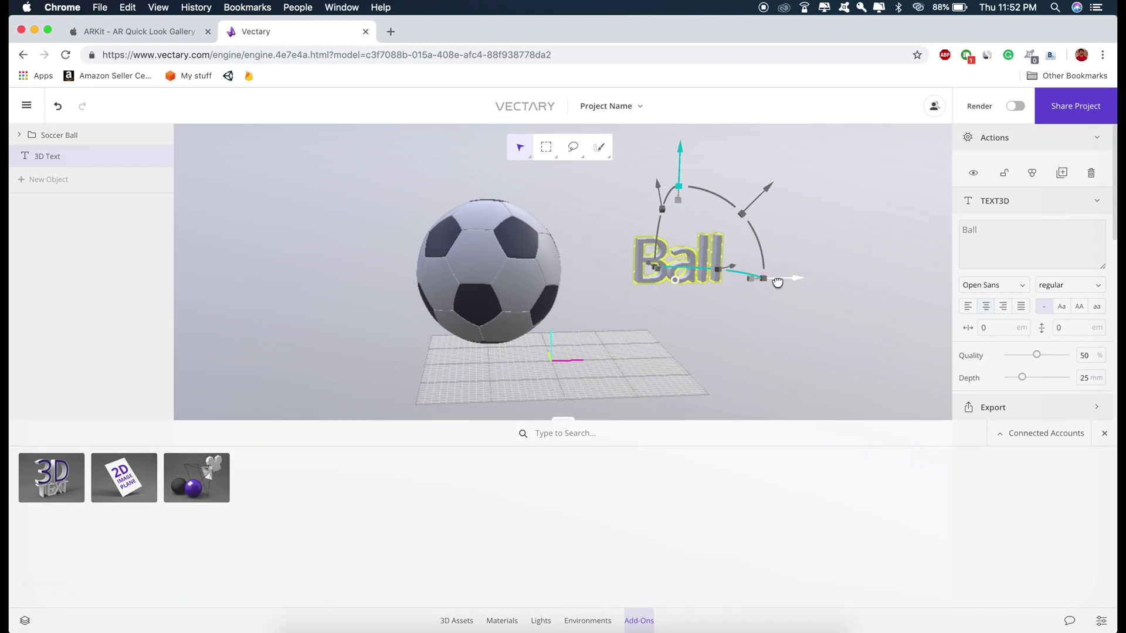
drag(777, 279, 744, 287)
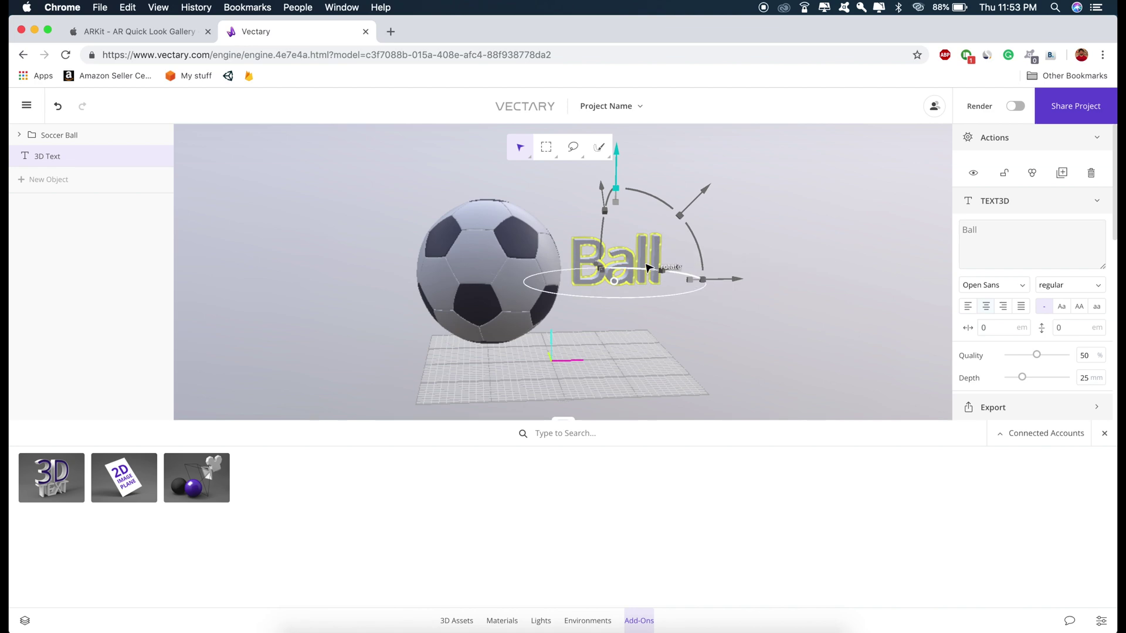
Set the Ball text font to Nova Script after briefly trying Odor Mean Chey
click(1013, 285)
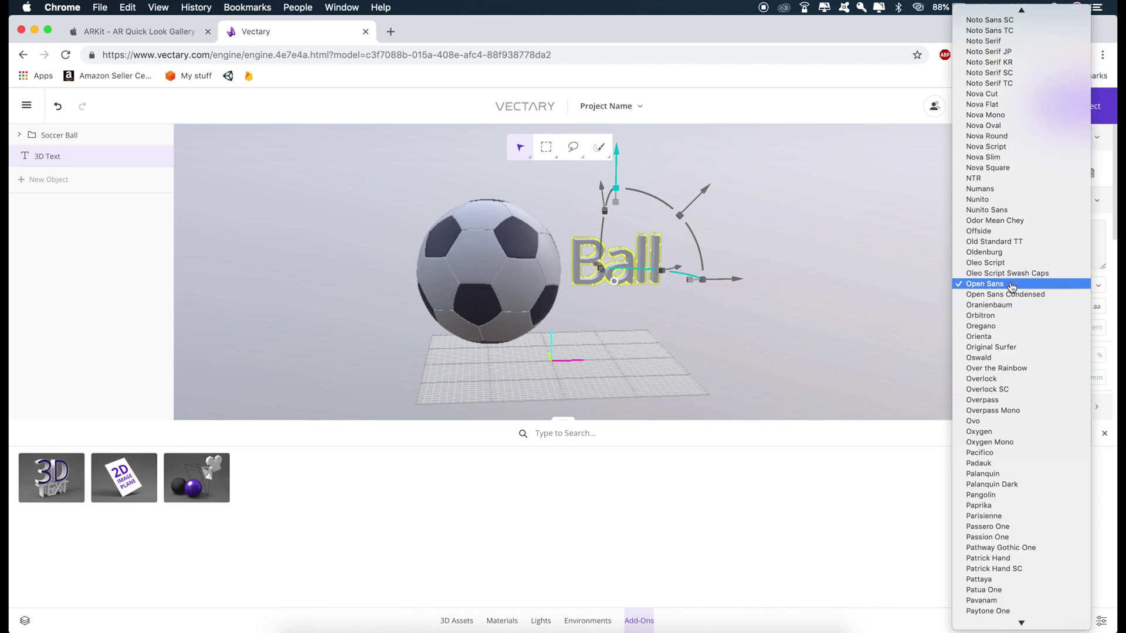
click(1002, 221)
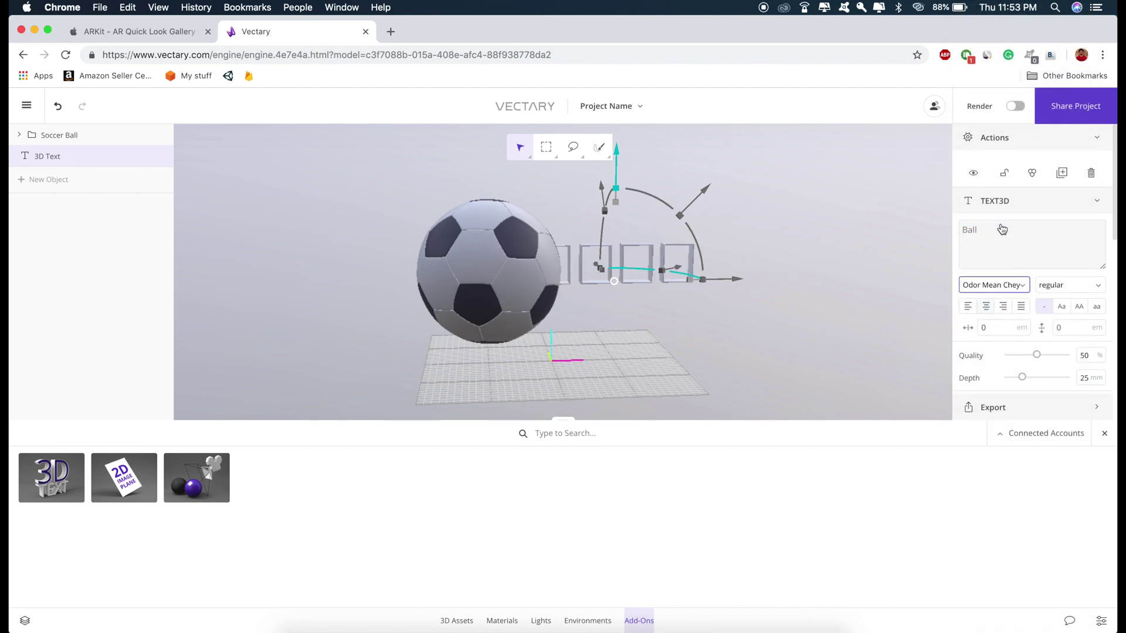
click(995, 285)
click(996, 220)
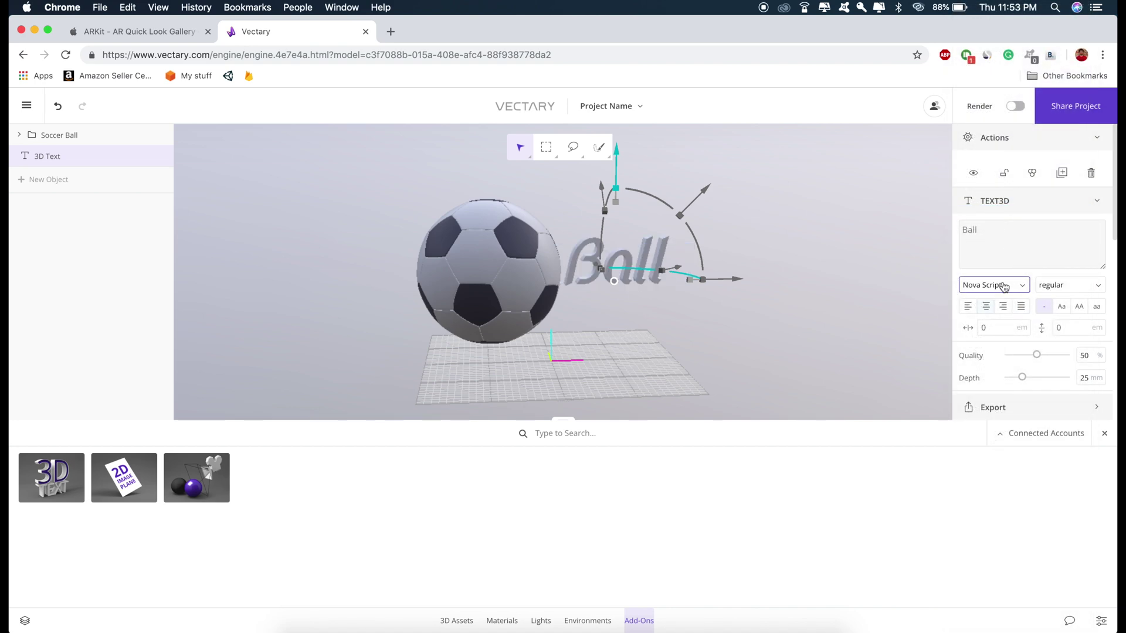
Make the Ball text material blue and turn on beveled edges
scroll(1016, 317, down, 5)
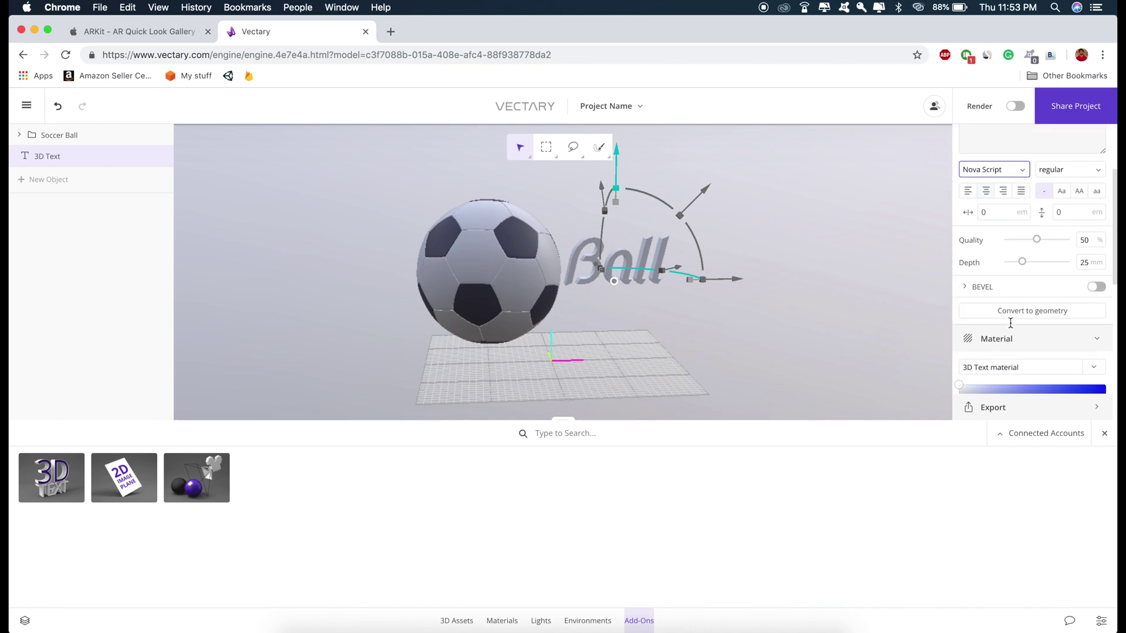
drag(1017, 317, 1067, 295)
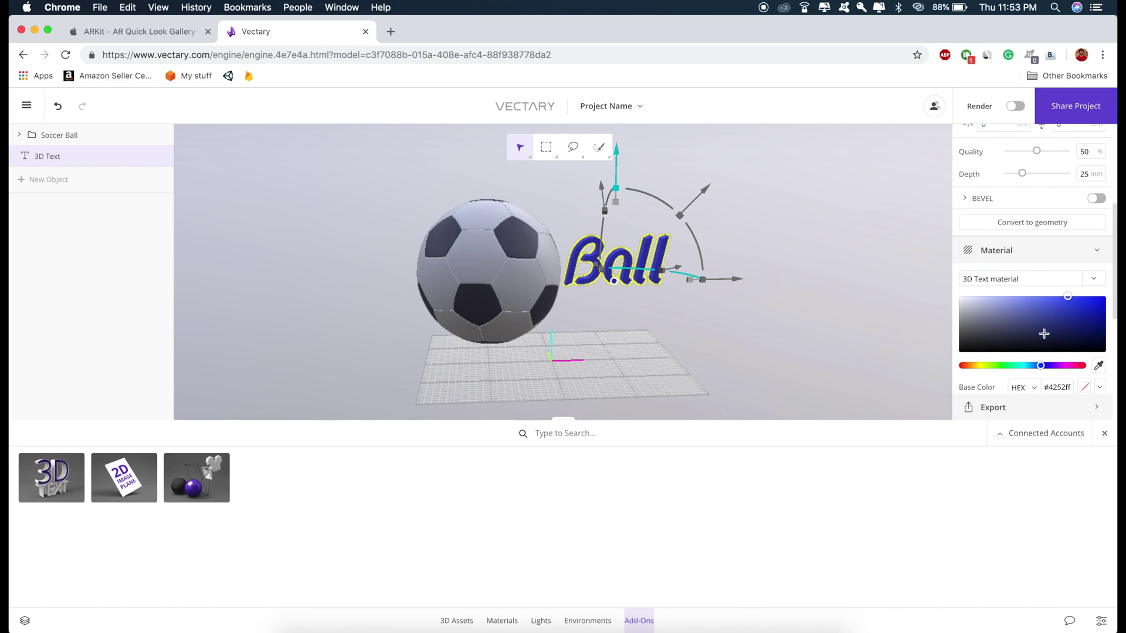
scroll(1047, 258, up, 1)
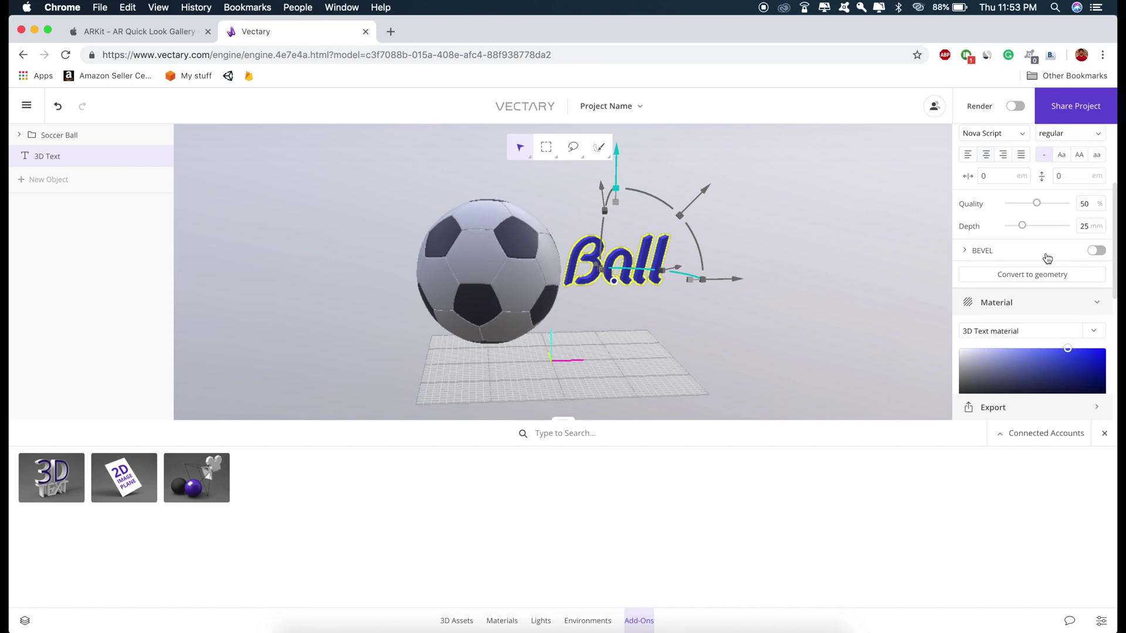
click(1096, 251)
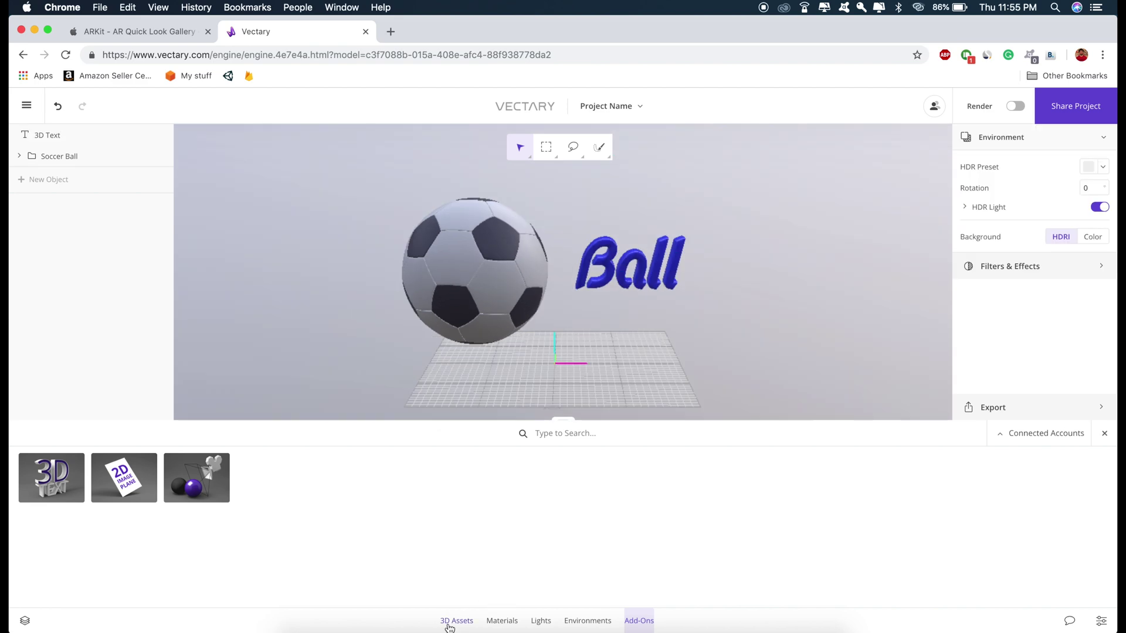
Switch the library to 3D Assets, cancel the Import dialog, and orbit the view slightly
click(449, 624)
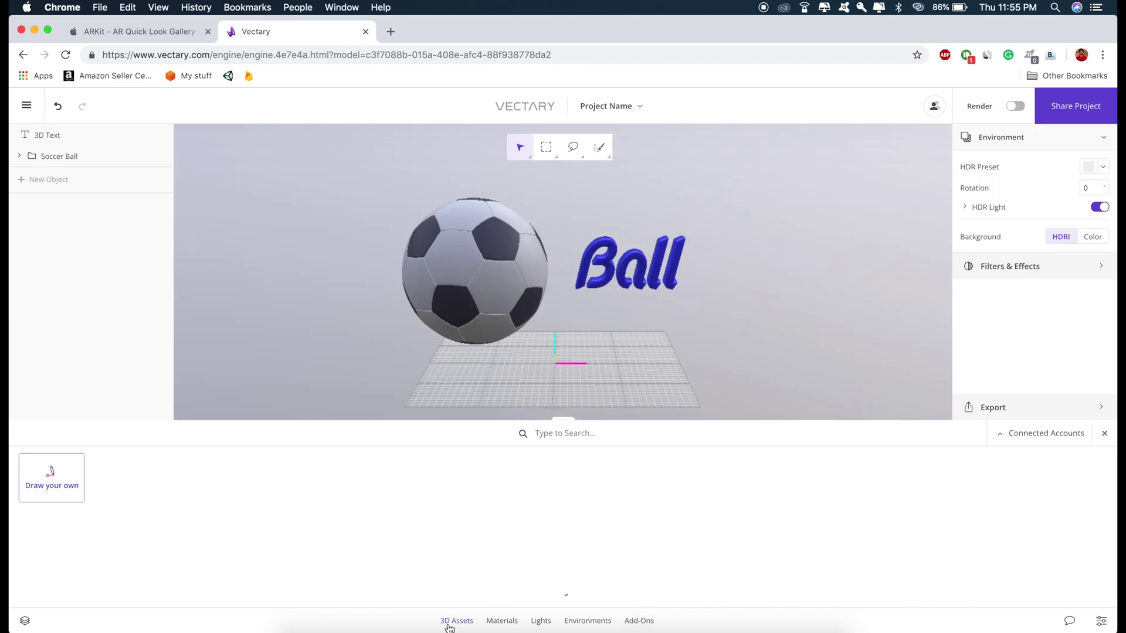
scroll(698, 527, down, 1)
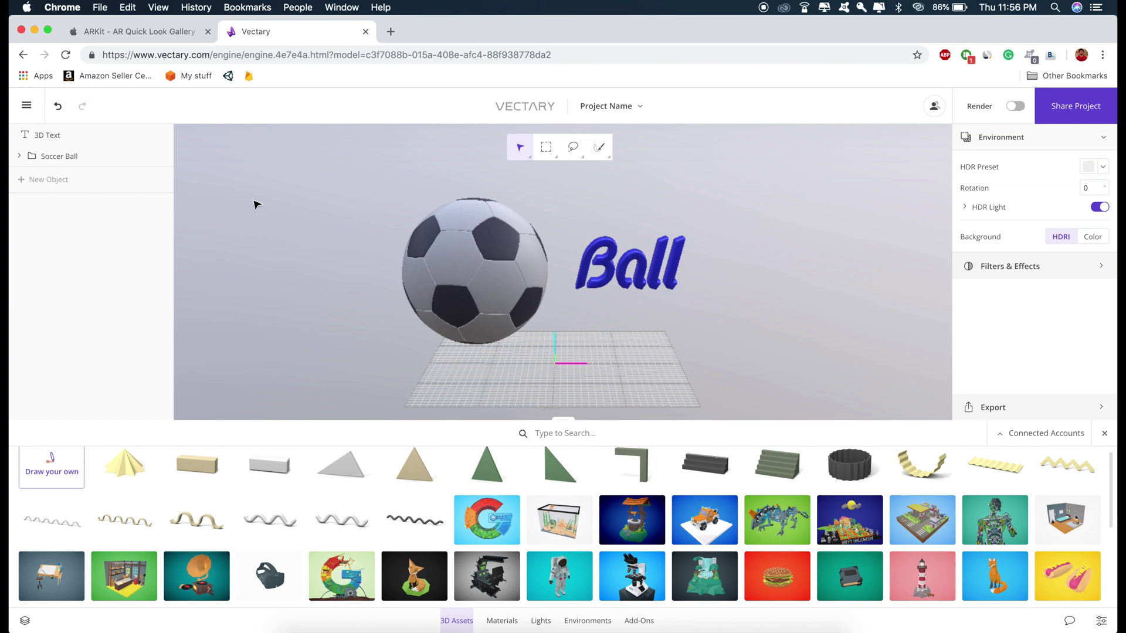
click(25, 107)
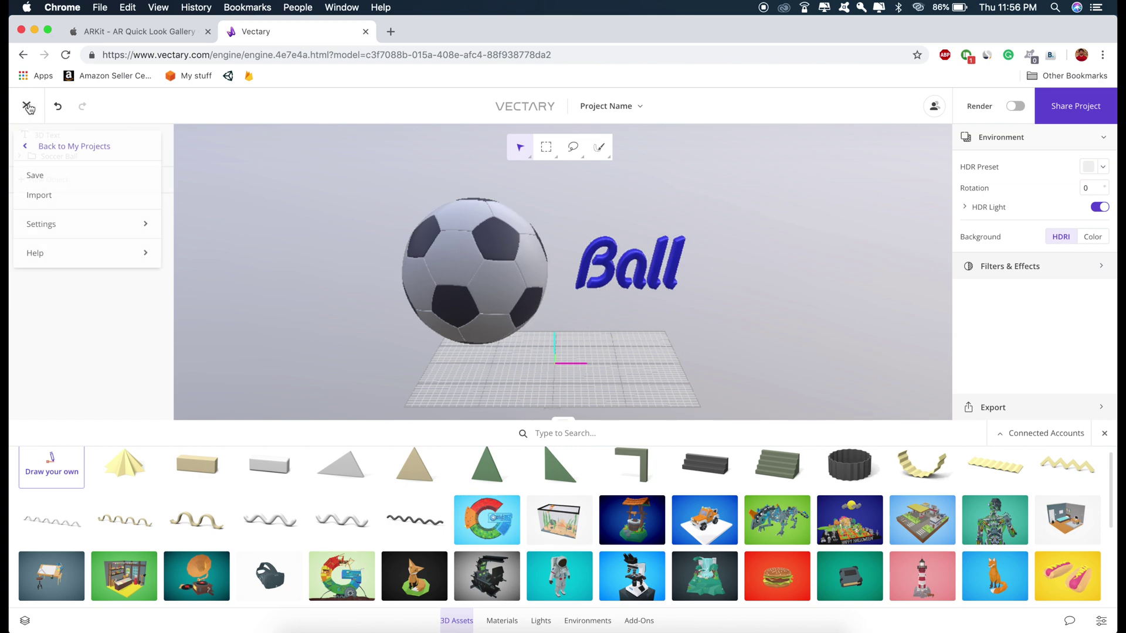
click(54, 196)
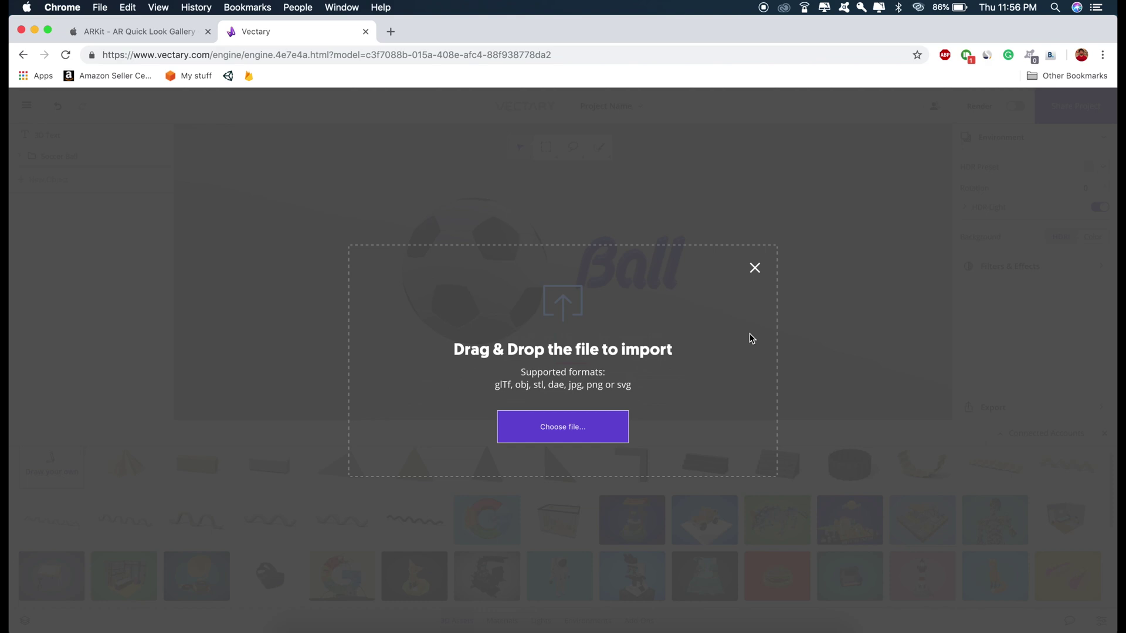
click(754, 269)
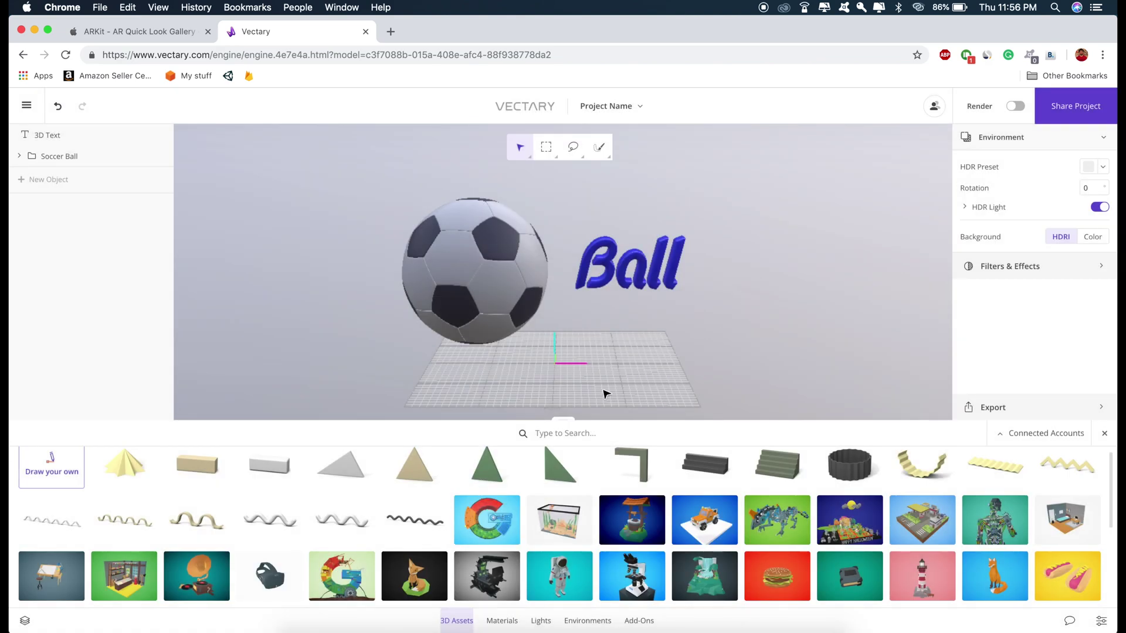
drag(619, 343, 730, 312)
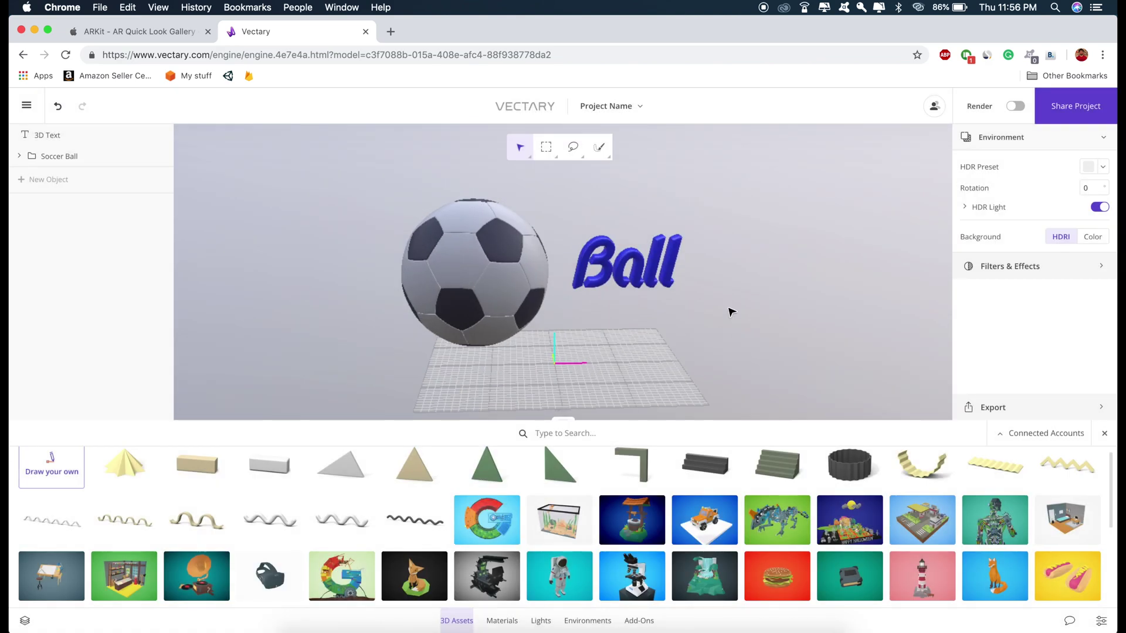
Export the scene as a USDZ file from the Export panel's 3D File tab
click(1009, 409)
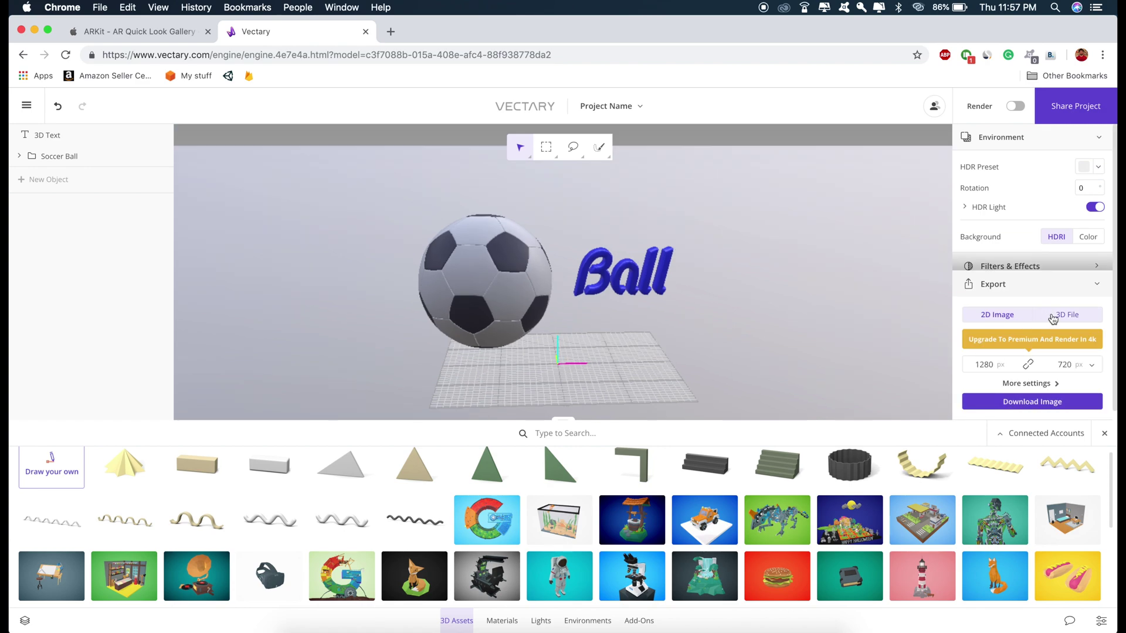
click(1061, 316)
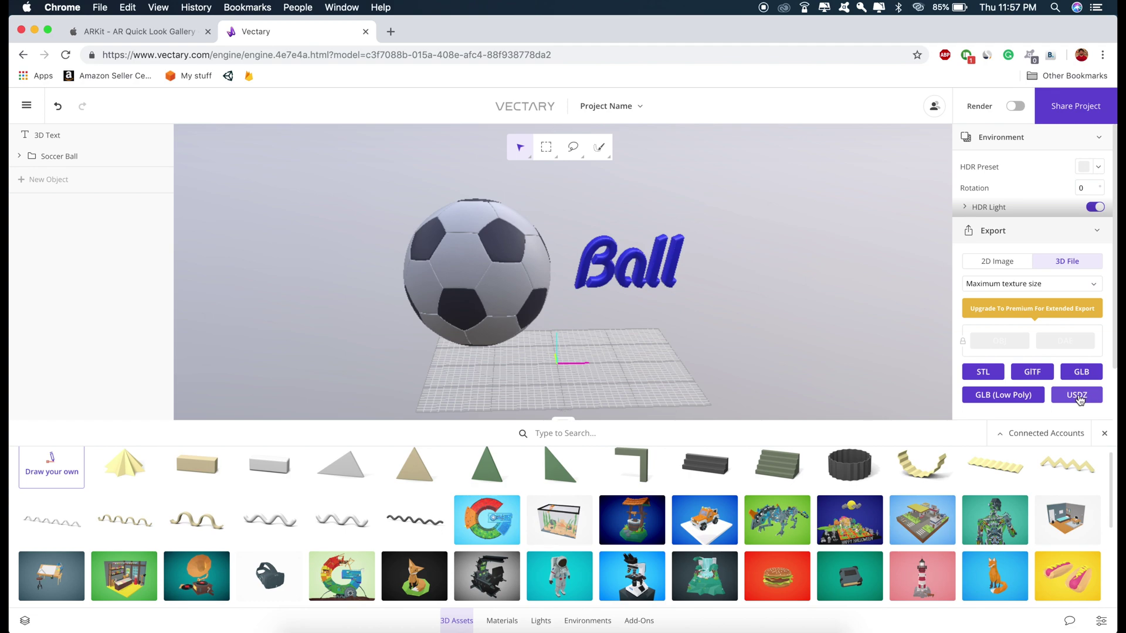
click(1077, 396)
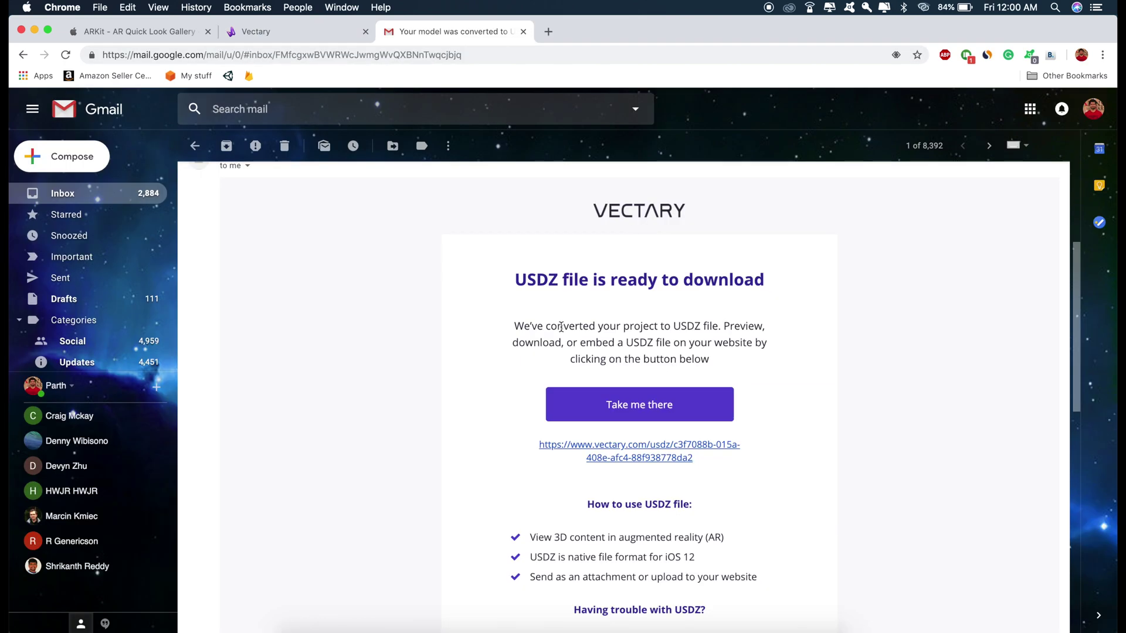
click(632, 408)
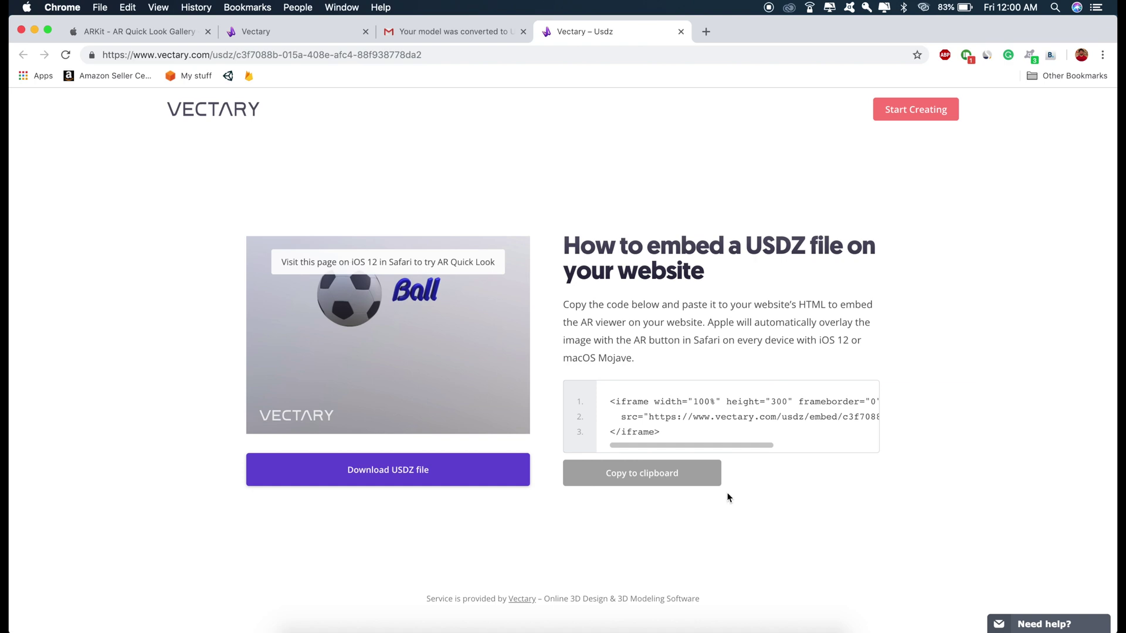
Select and deselect the iframe embed code, then download the USDZ file
triple_click(663, 435)
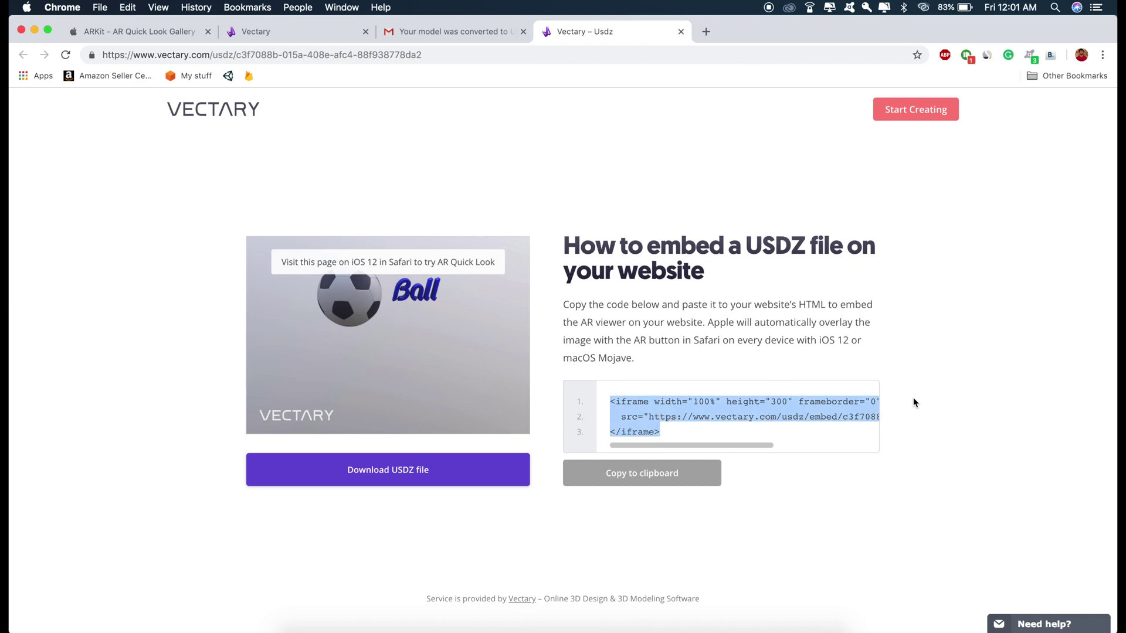
click(566, 540)
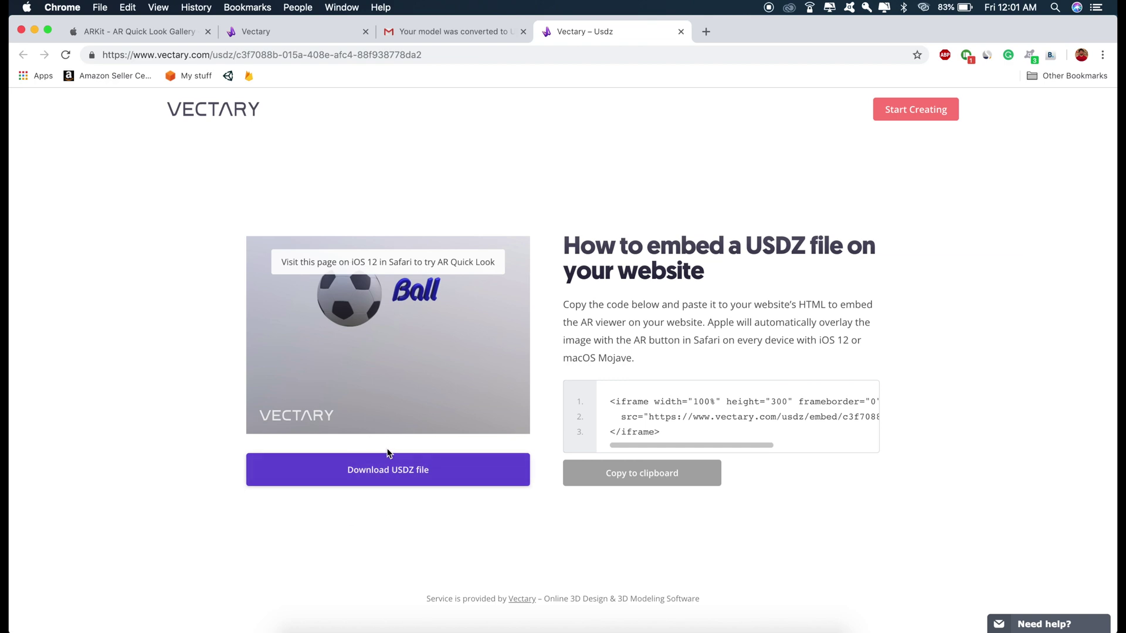
click(387, 474)
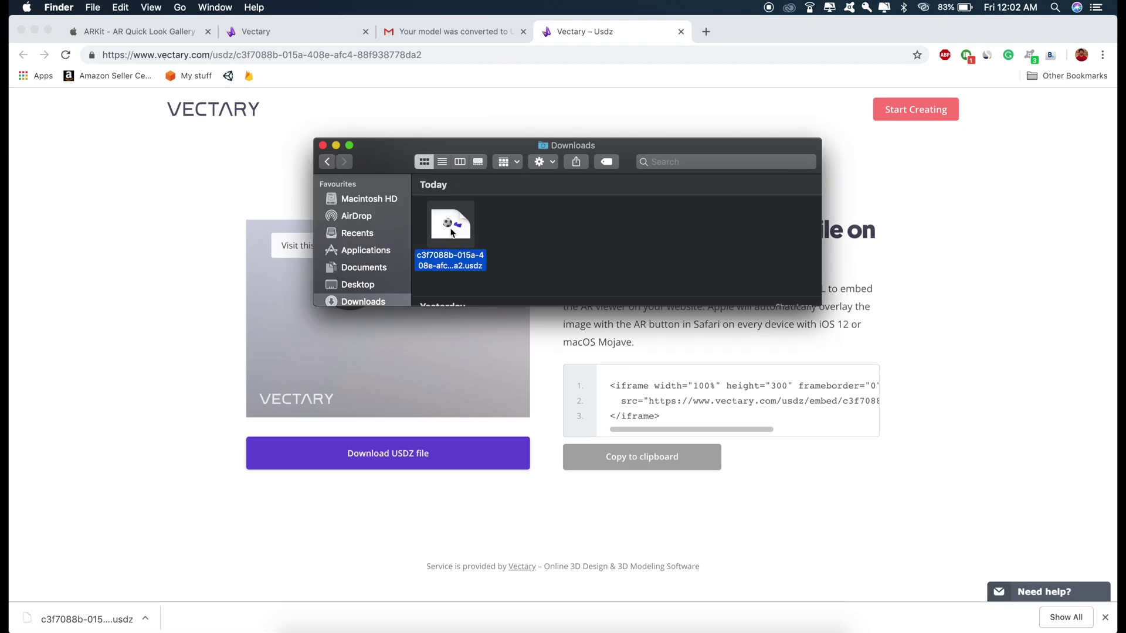